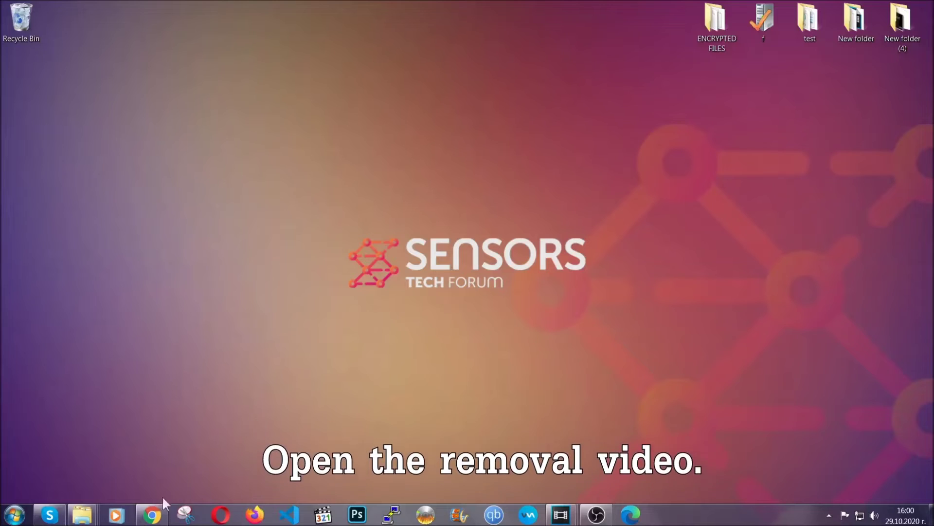
Step: From the removal video's description, follow the Full Removal Guide link to the SpyHunter download page
{"action": "left_click", "coordinate": [153, 516]}
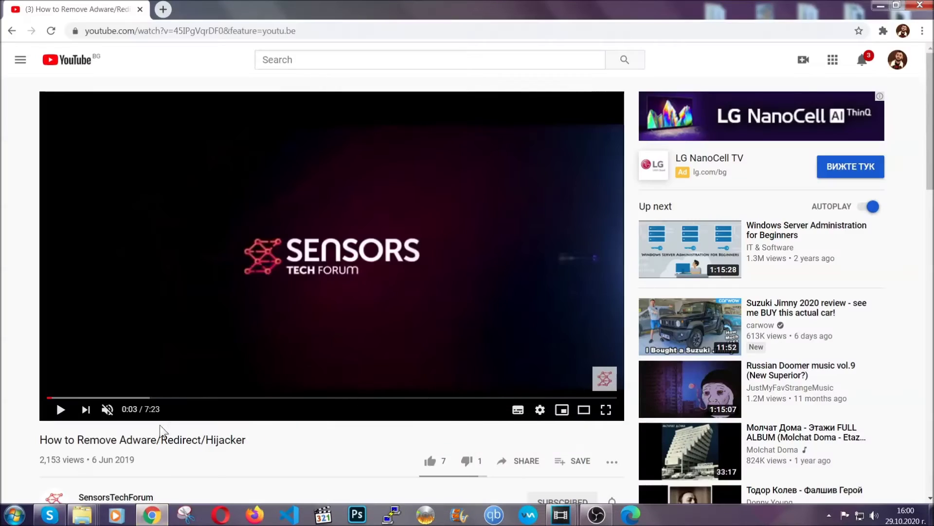
{"action": "scroll", "coordinate": [186, 343], "scroll_direction": "down", "scroll_amount": 3}
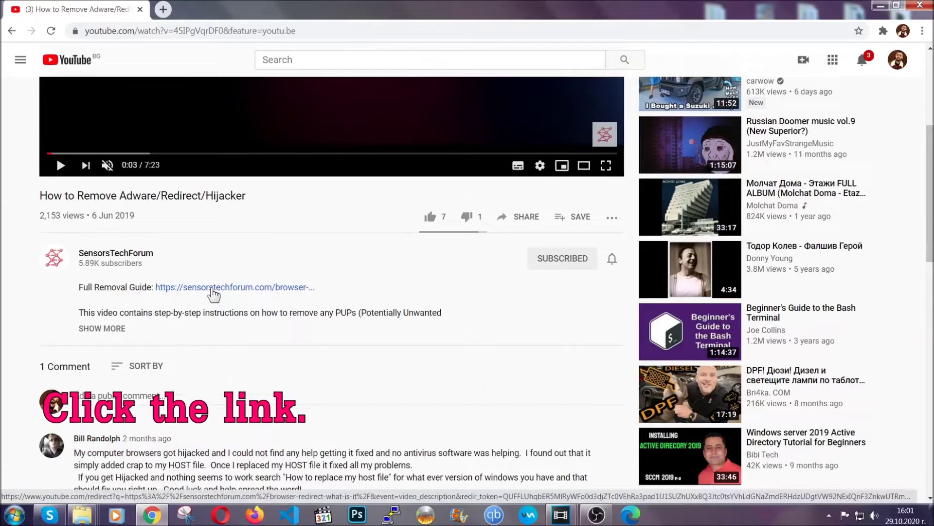
{"action": "left_click", "coordinate": [213, 287]}
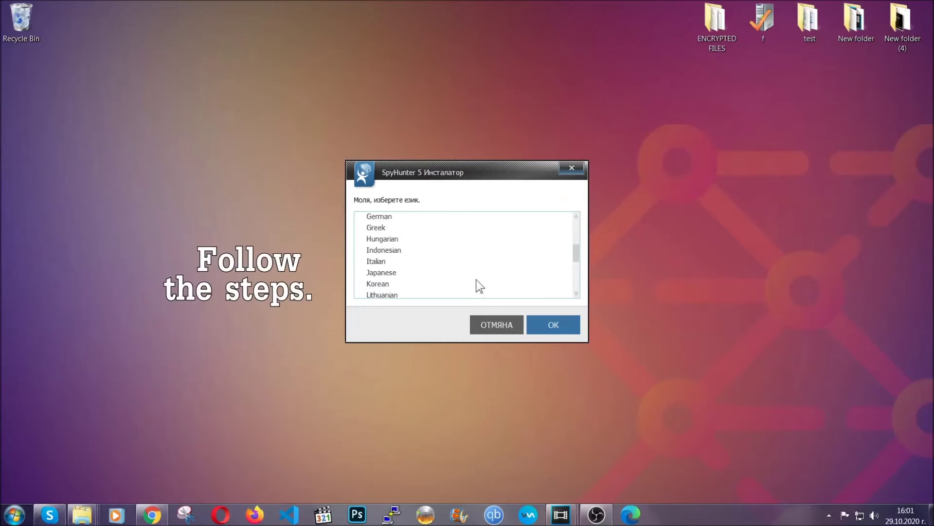
{"action": "scroll", "coordinate": [457, 285], "scroll_direction": "down", "scroll_amount": 2}
{"action": "scroll", "coordinate": [476, 292], "scroll_direction": "up", "scroll_amount": 2}
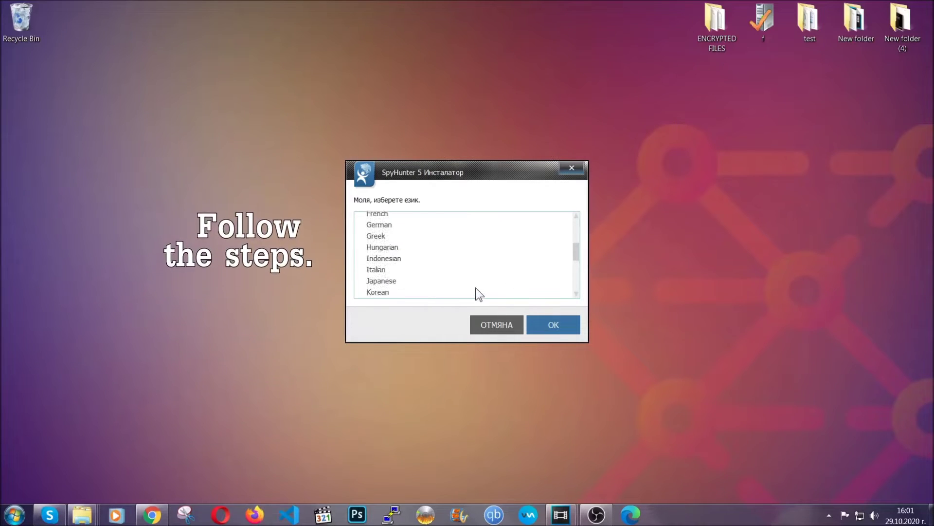
{"action": "scroll", "coordinate": [446, 280], "scroll_direction": "up", "scroll_amount": 1}
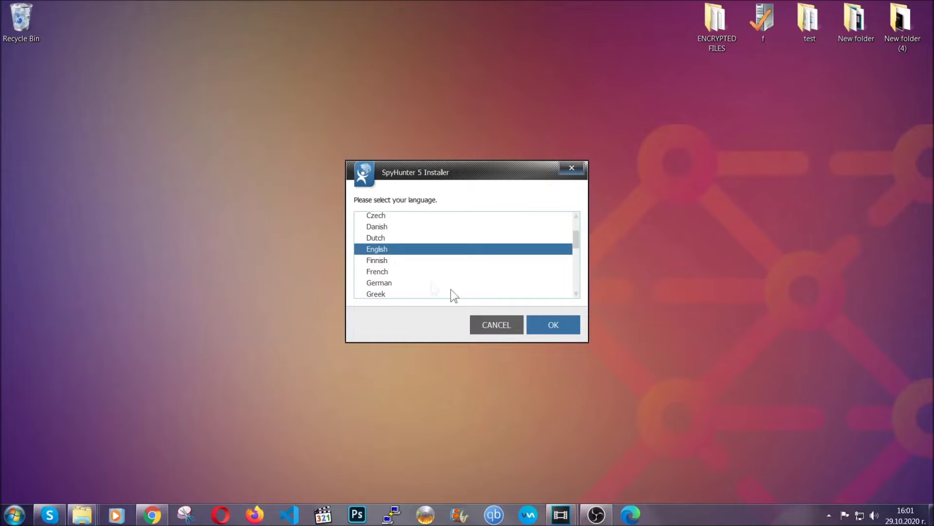
Step: Install SpyHunter 5 in English with the EULA accepted, then finish setup to launch the scanner
{"action": "left_click", "coordinate": [549, 328]}
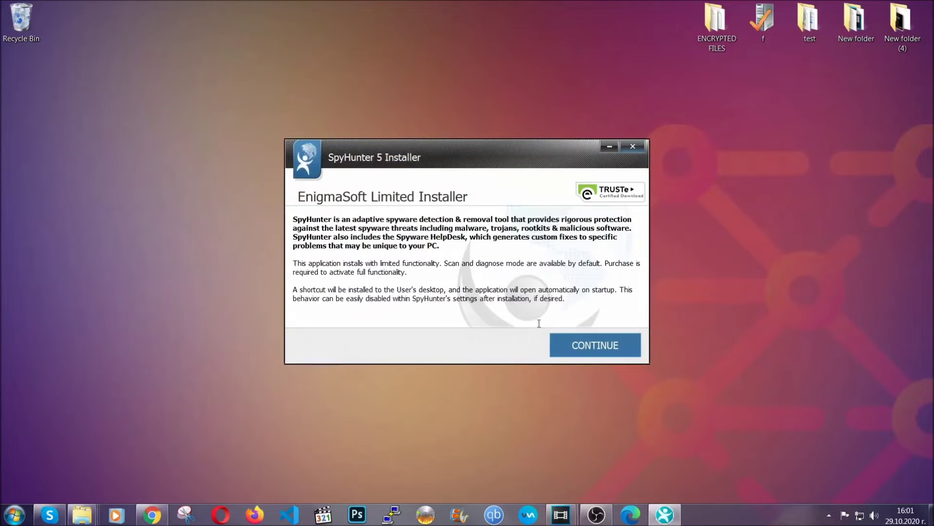
{"action": "left_click", "coordinate": [562, 337]}
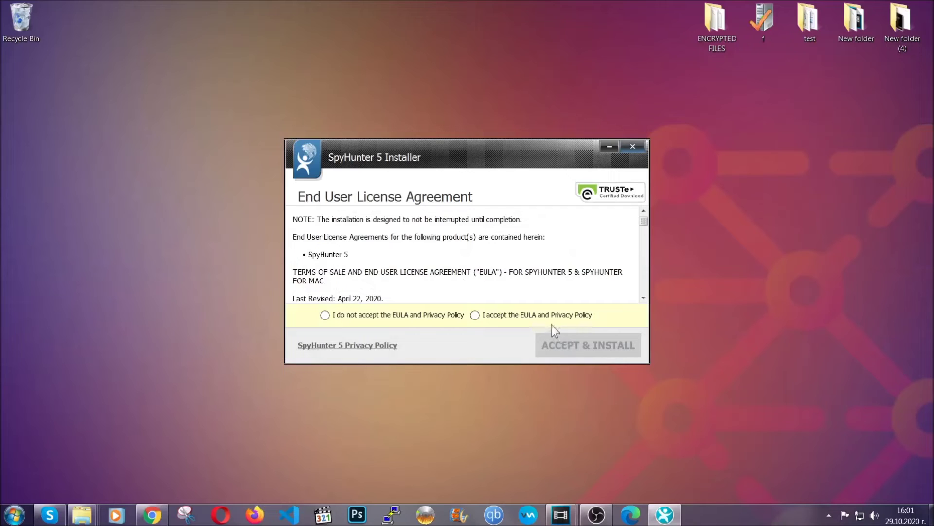
{"action": "left_click", "coordinate": [547, 314]}
{"action": "left_click", "coordinate": [562, 338]}
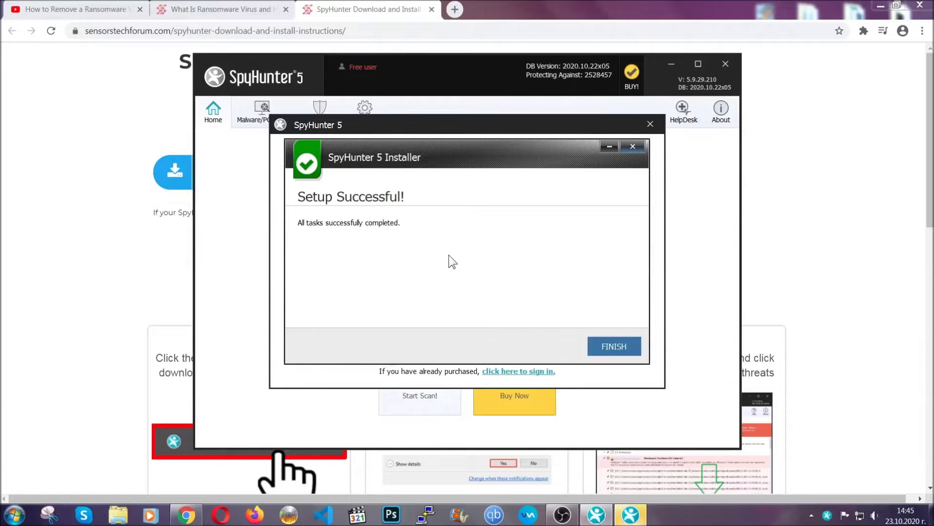
{"action": "left_click", "coordinate": [598, 348]}
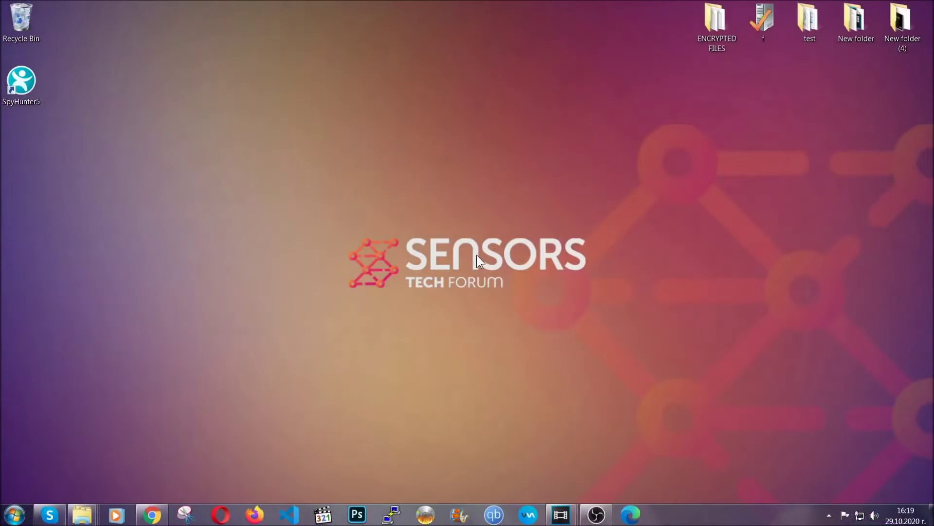
Step: Run APPWIZ.CPL from the Run box to list installed programs
{"action": "key", "text": "super+r"}
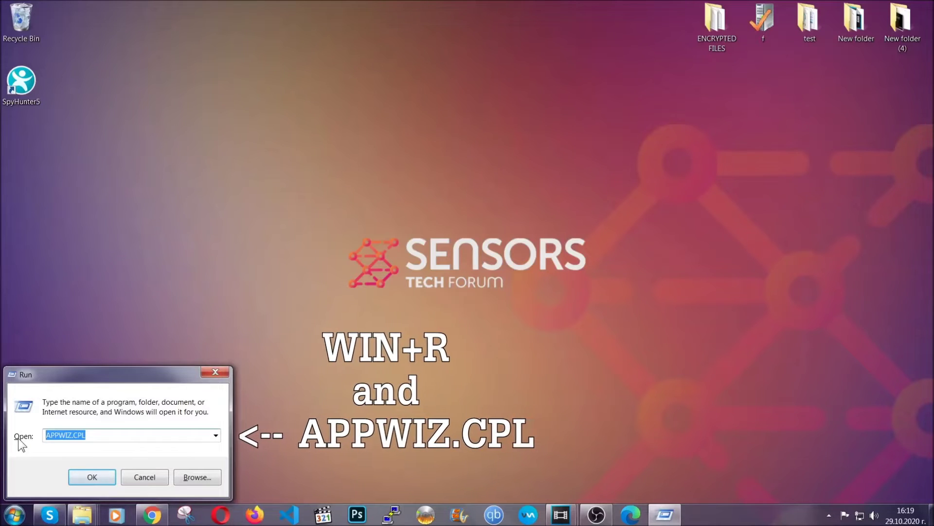
{"action": "left_click", "coordinate": [91, 473]}
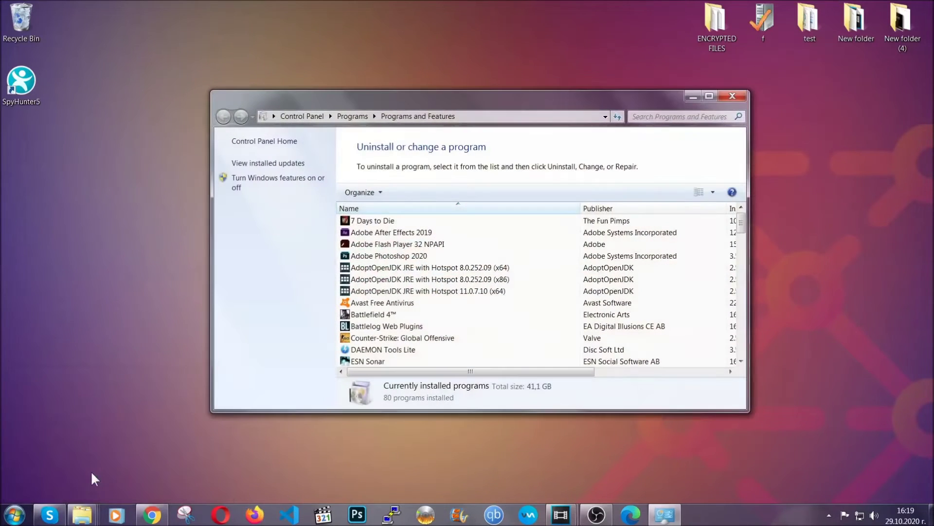
{"action": "scroll", "coordinate": [494, 263], "scroll_direction": "down", "scroll_amount": 12}
{"action": "scroll", "coordinate": [499, 271], "scroll_direction": "down", "scroll_amount": 10}
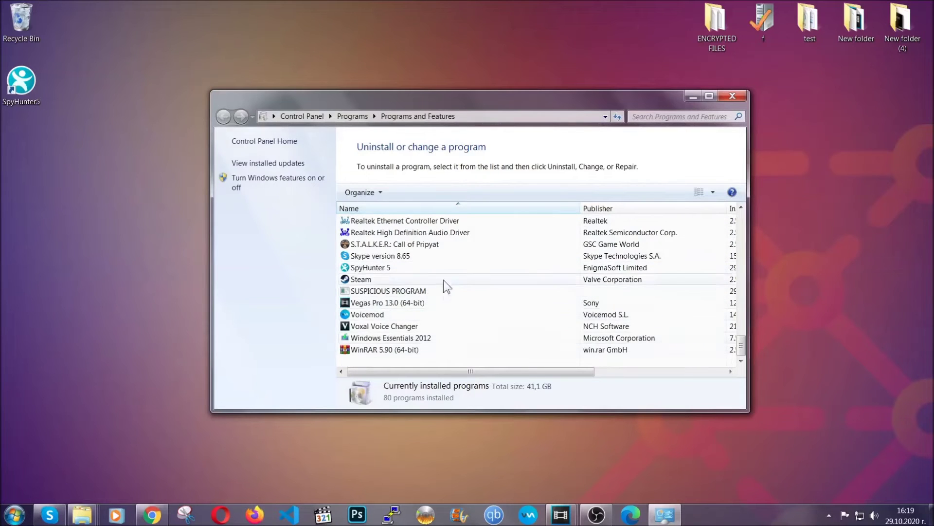
Step: Uninstall SUSPICIOUS PROGRAM from Programs and Features and confirm its removal
{"action": "left_click", "coordinate": [404, 291]}
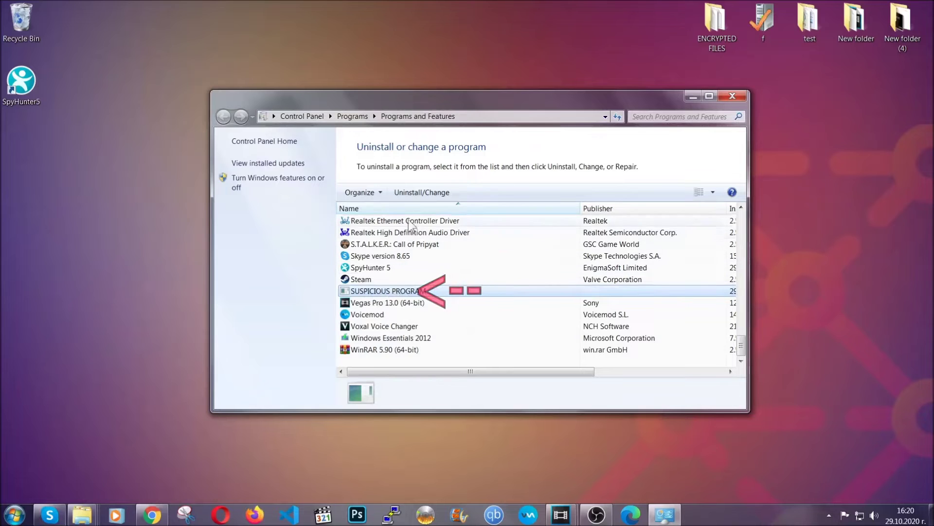
{"action": "left_click", "coordinate": [415, 191]}
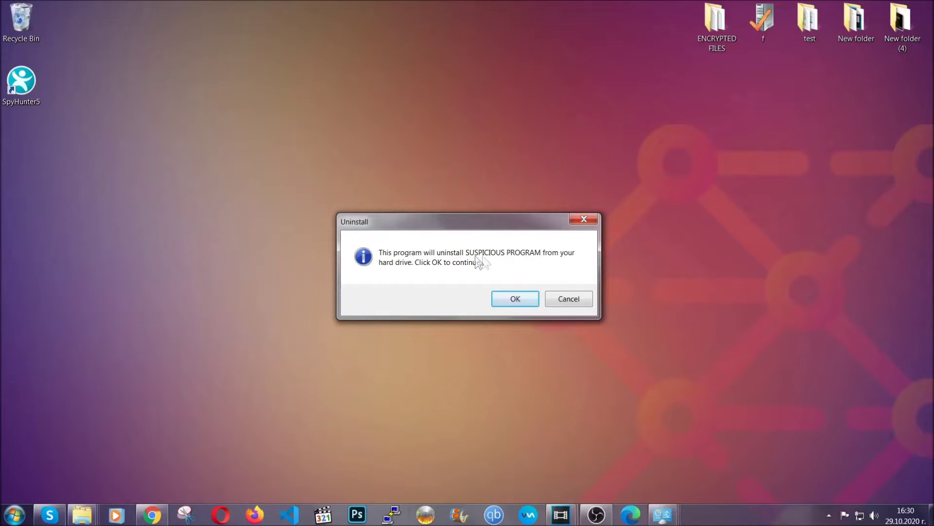
{"action": "left_click", "coordinate": [509, 300]}
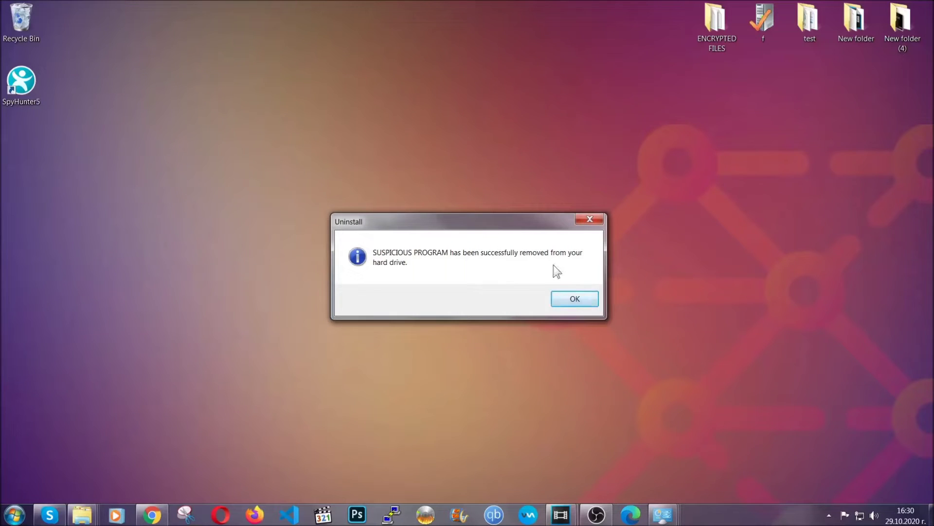
{"action": "left_click", "coordinate": [562, 298]}
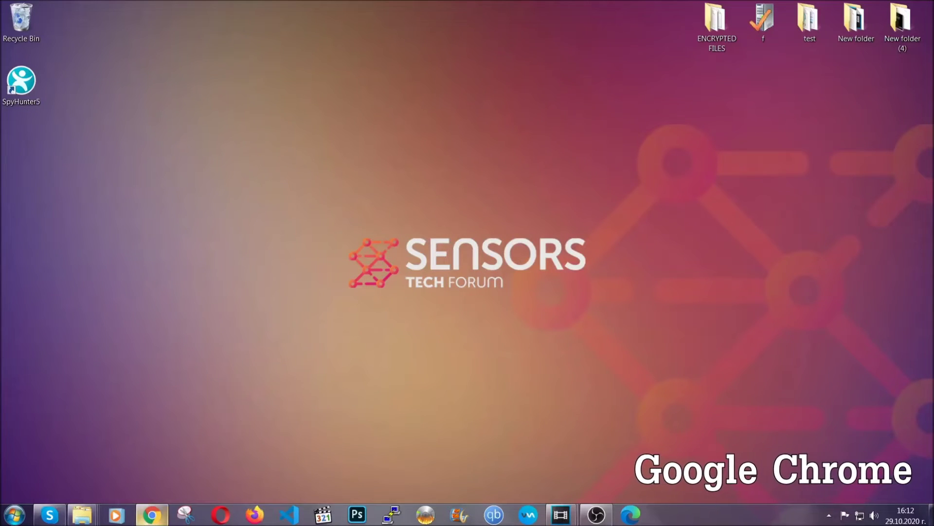
Step: Go to chrome://settings/clearBrowserData and clear all-time browsing data, keeping saved passwords
{"action": "left_click", "coordinate": [154, 515]}
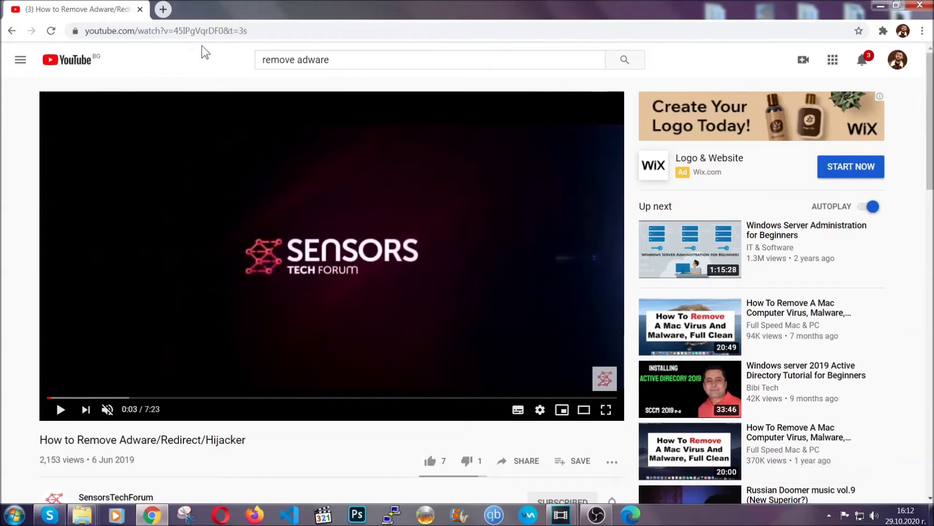
{"action": "left_click", "coordinate": [202, 30]}
{"action": "type", "text": "chro"}
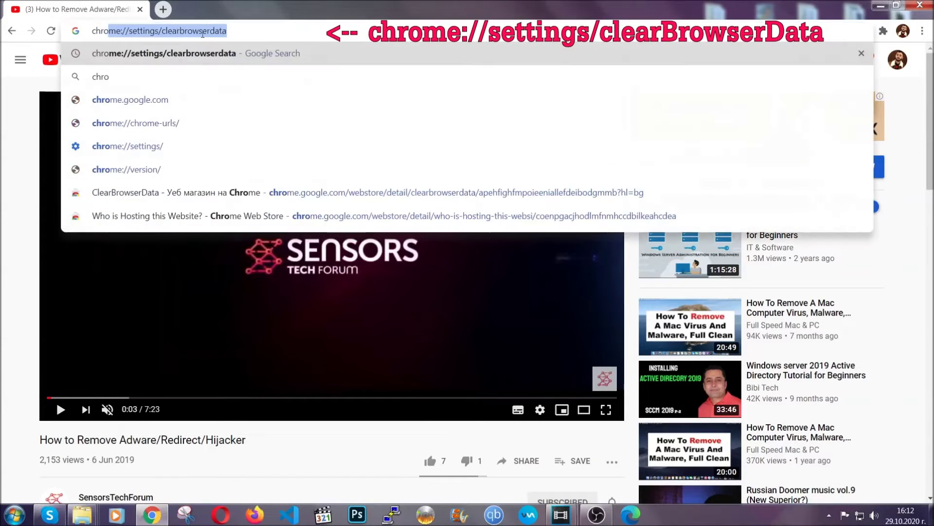
{"action": "type", "text": "me:/"}
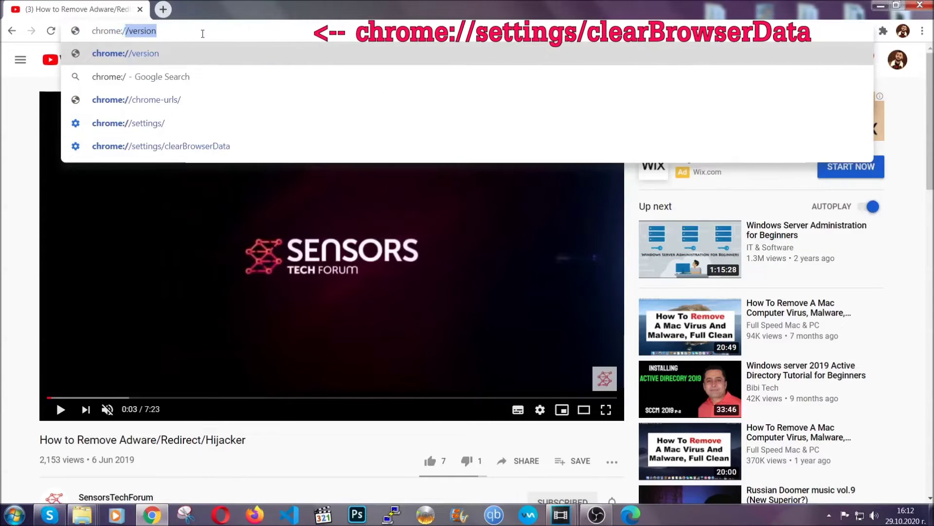
{"action": "type", "text": "/setting"}
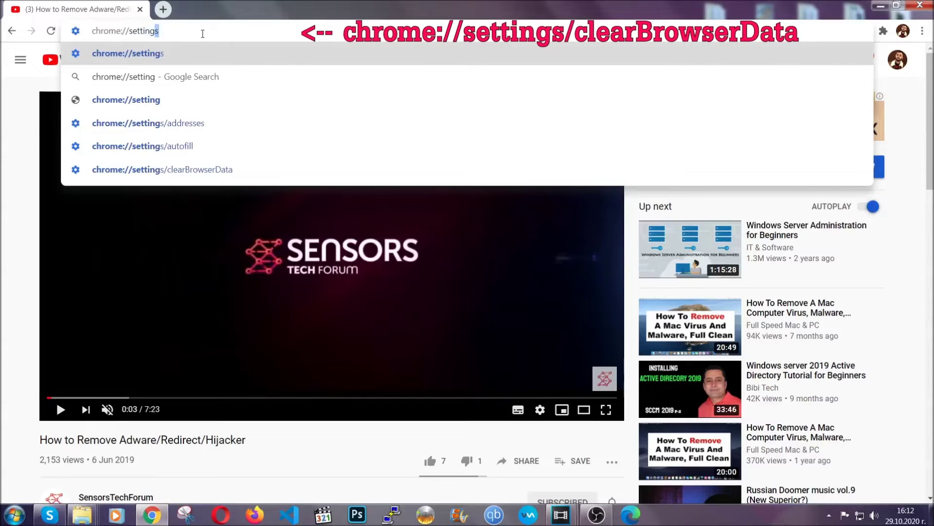
{"action": "type", "text": "s/ce"}
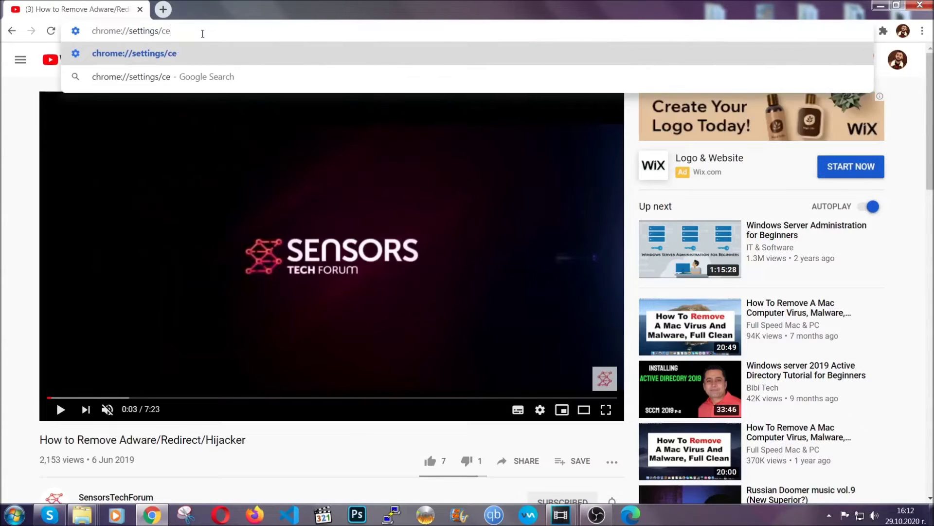
{"action": "key", "text": "BackSpace"}
{"action": "type", "text": "lear"}
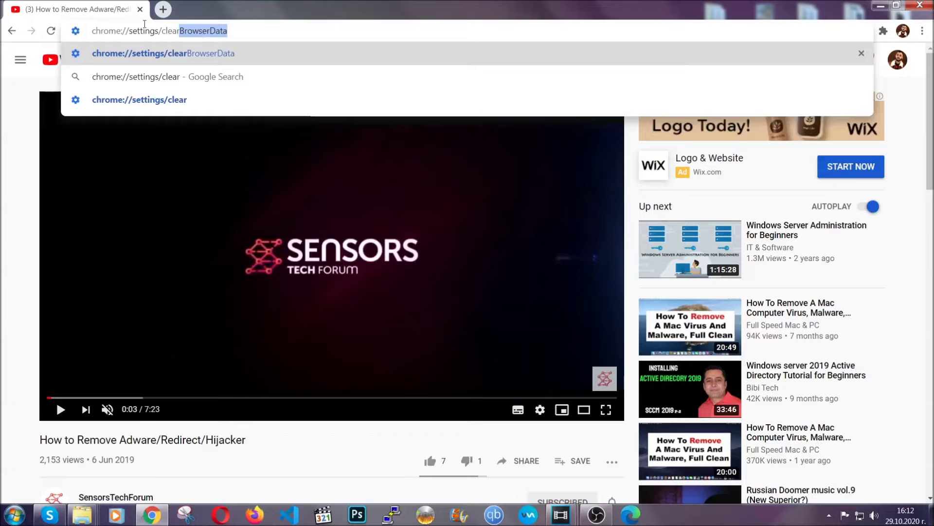
{"action": "left_click", "coordinate": [137, 53]}
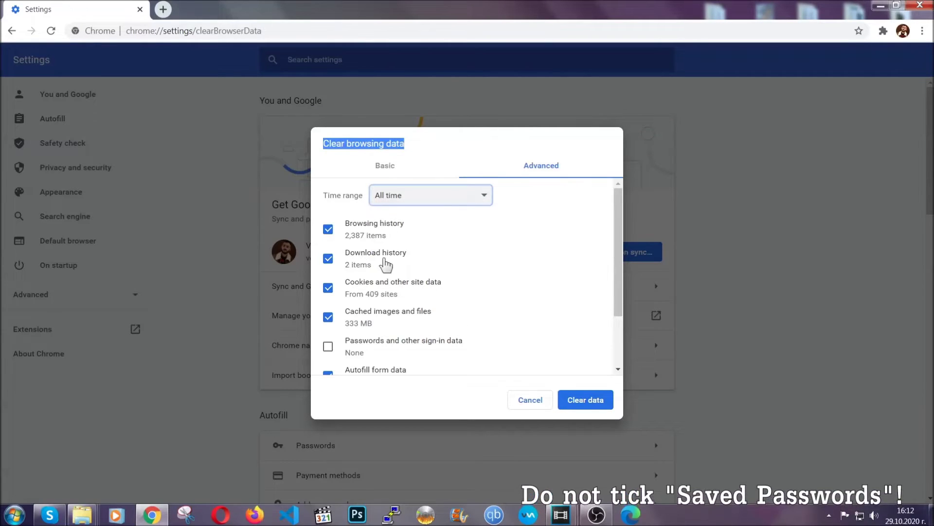
{"action": "scroll", "coordinate": [371, 319], "scroll_direction": "down", "scroll_amount": 2}
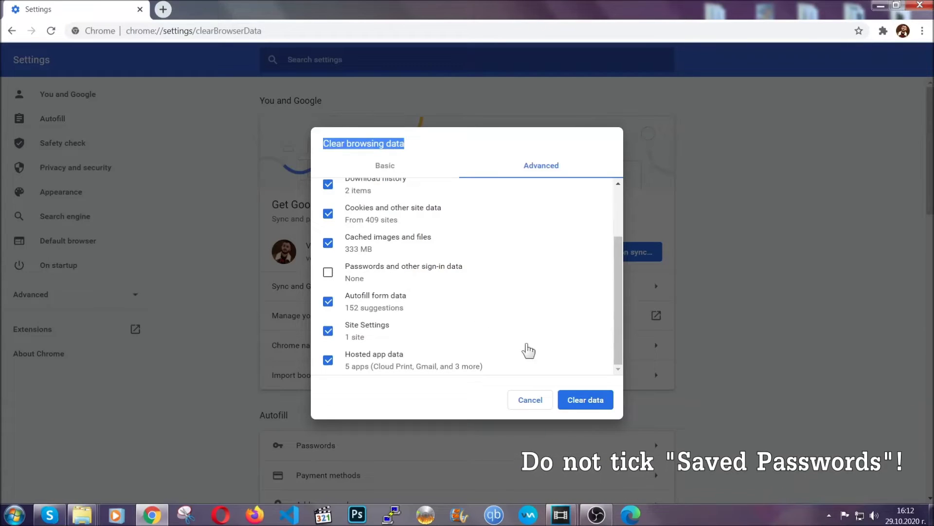
{"action": "left_click", "coordinate": [585, 400]}
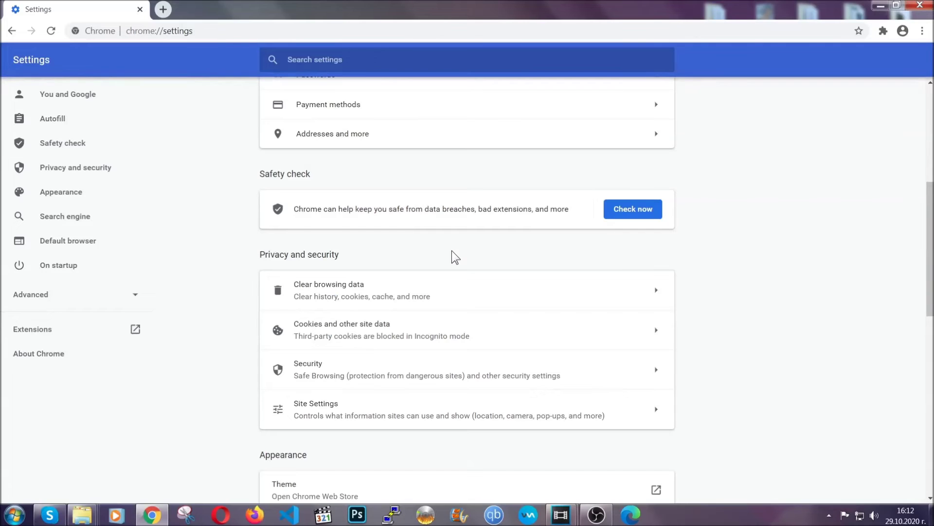
Step: Remove the Bulk Media Downloader extension from Chrome's Extensions page, then minimize Chrome
{"action": "left_click", "coordinate": [922, 30]}
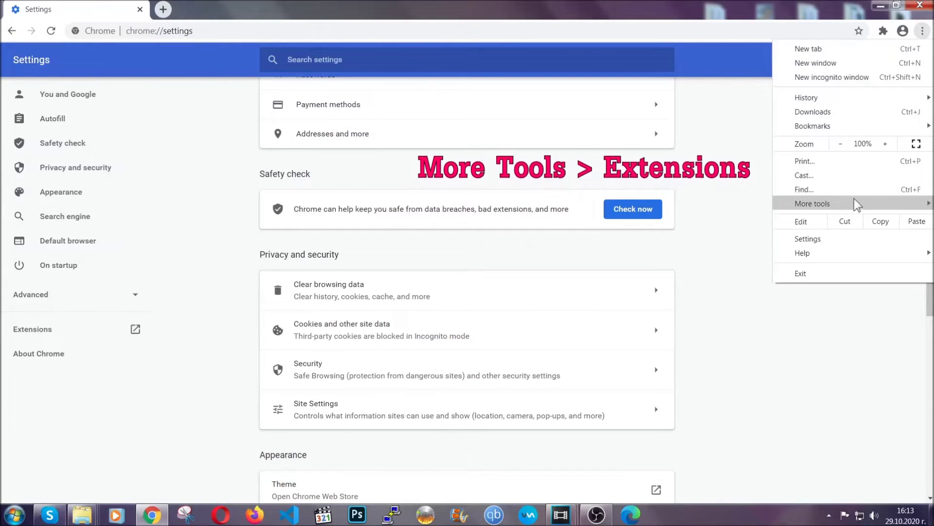
{"action": "mouse_move", "coordinate": [812, 203]}
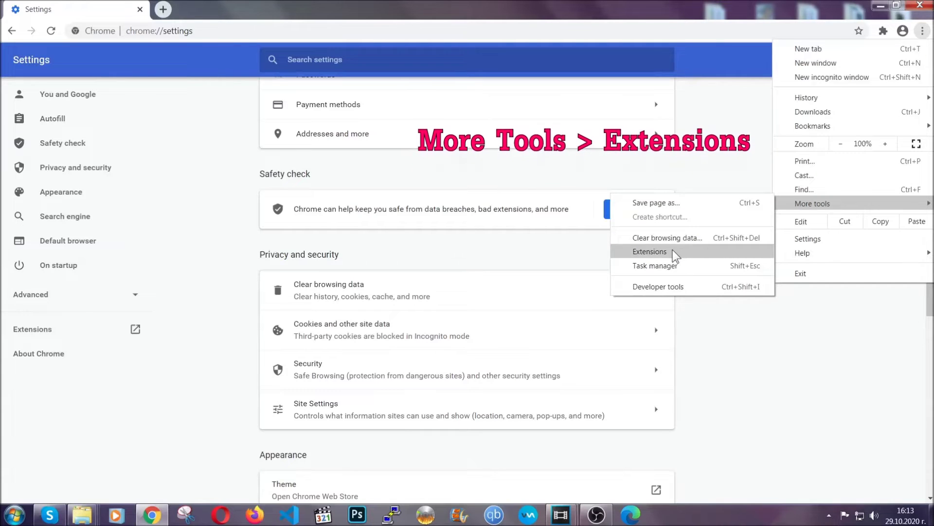
{"action": "left_click", "coordinate": [650, 251]}
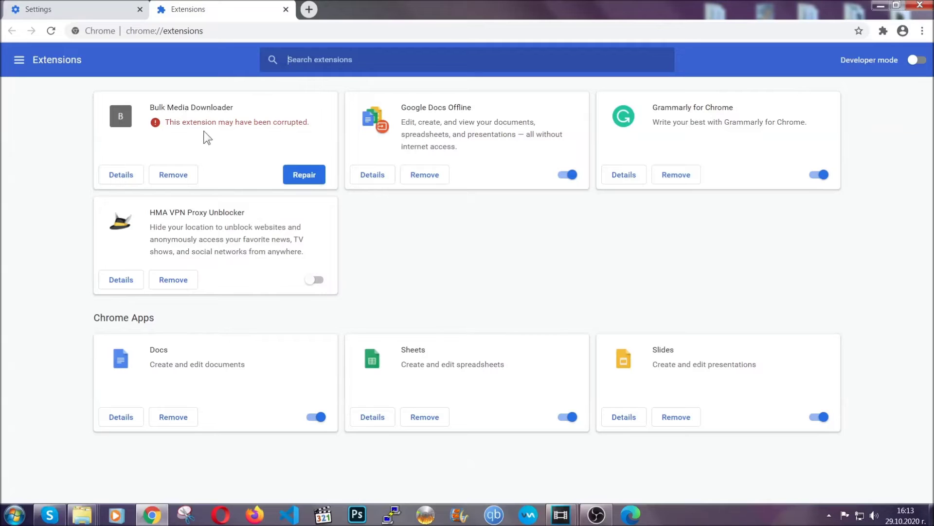
{"action": "left_click", "coordinate": [173, 174]}
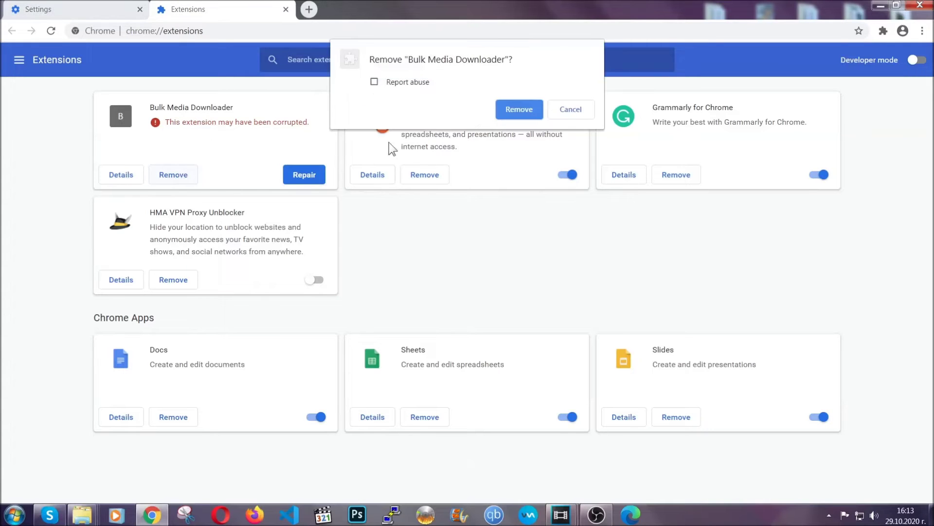
{"action": "left_click", "coordinate": [504, 110]}
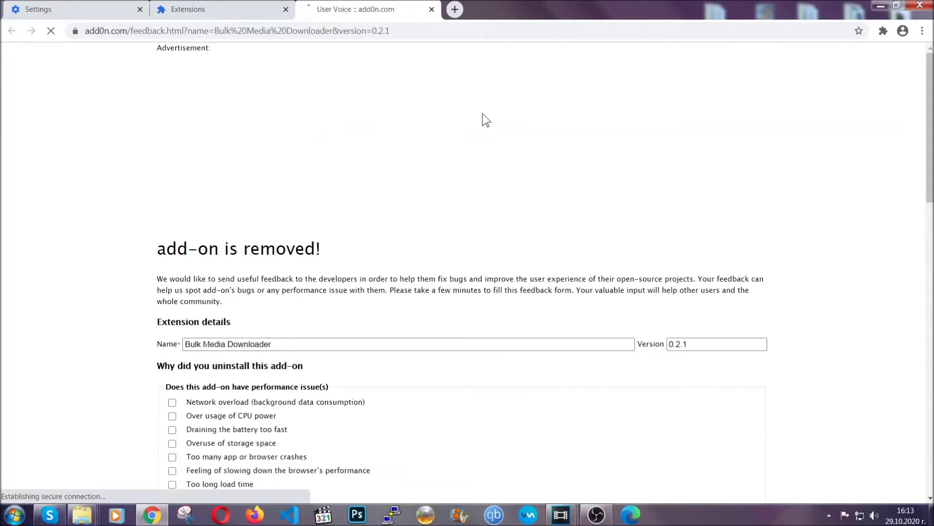
{"action": "left_click", "coordinate": [237, 11]}
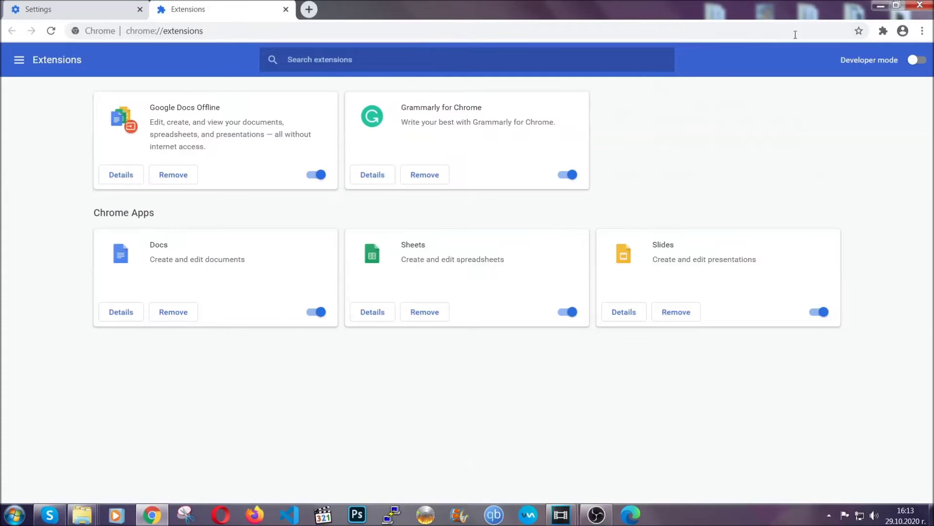
{"action": "left_click", "coordinate": [878, 8]}
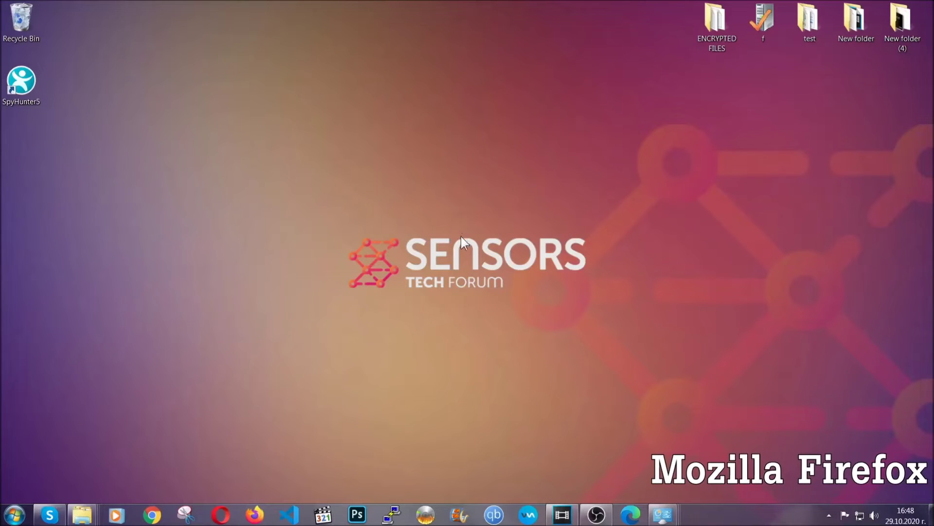
Step: Launch Firefox, load about:support and start the Refresh Firefox prompt
{"action": "left_click", "coordinate": [254, 511]}
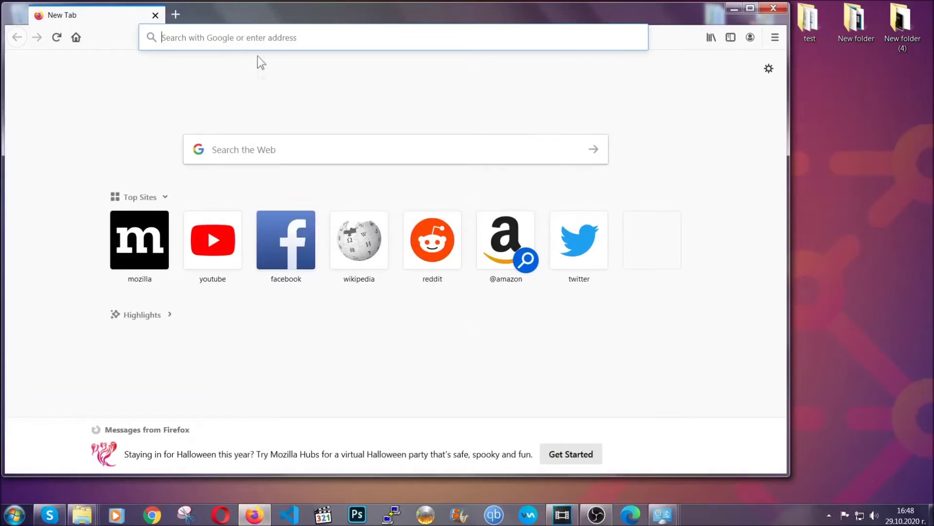
{"action": "left_click", "coordinate": [257, 36]}
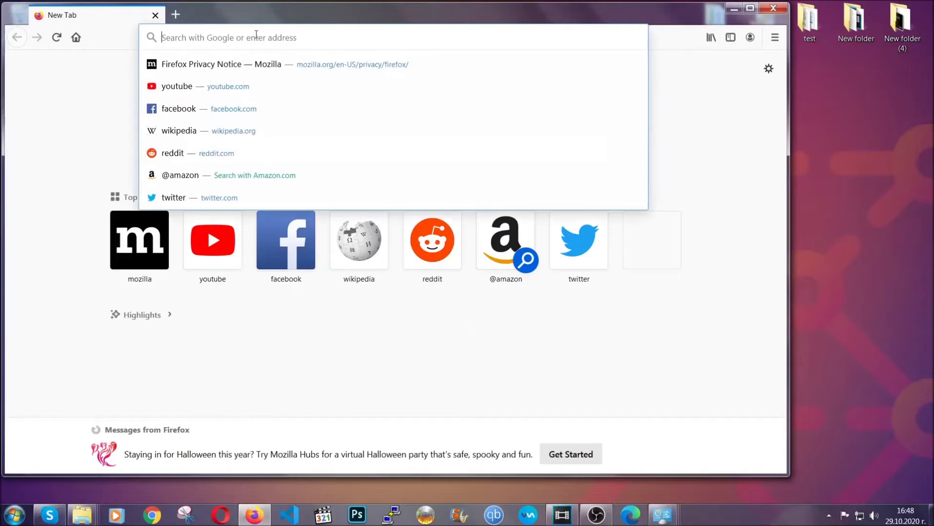
{"action": "type", "text": "about"}
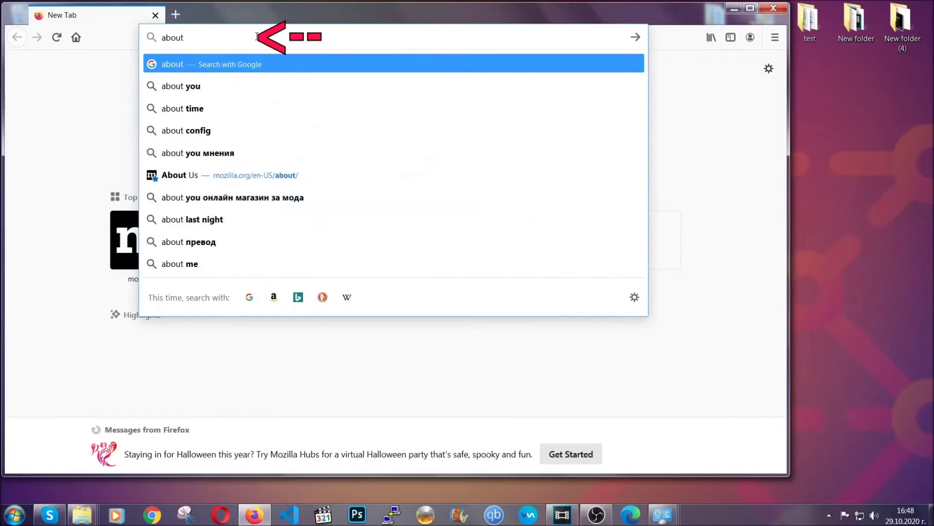
{"action": "type", "text": ":support"}
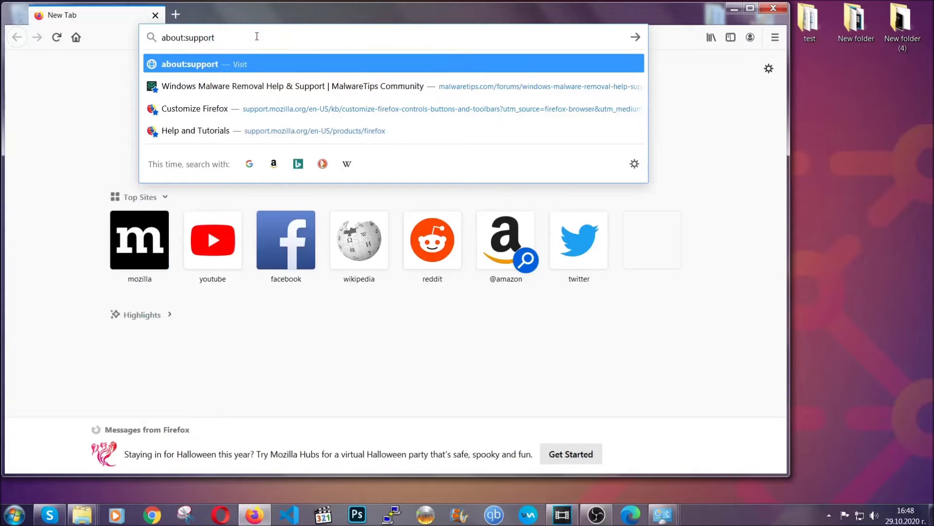
{"action": "key", "text": "Return"}
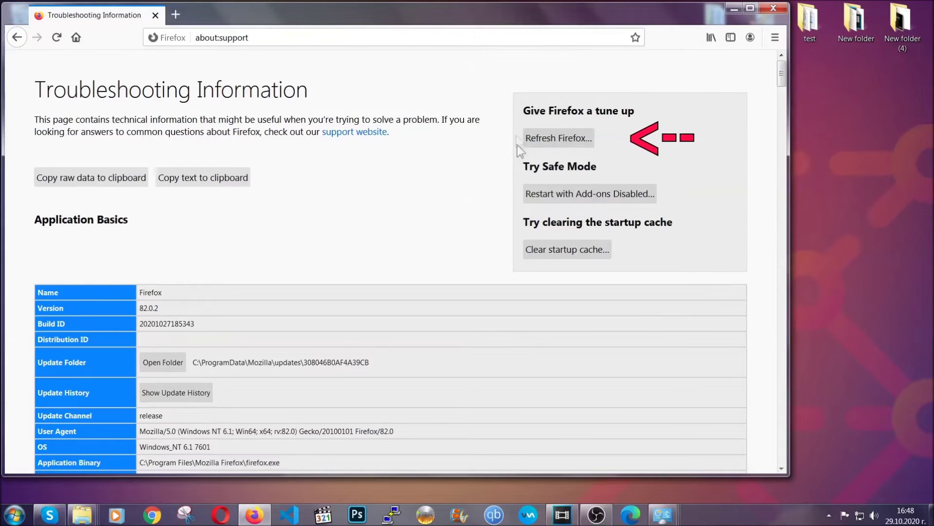
{"action": "left_click", "coordinate": [553, 142]}
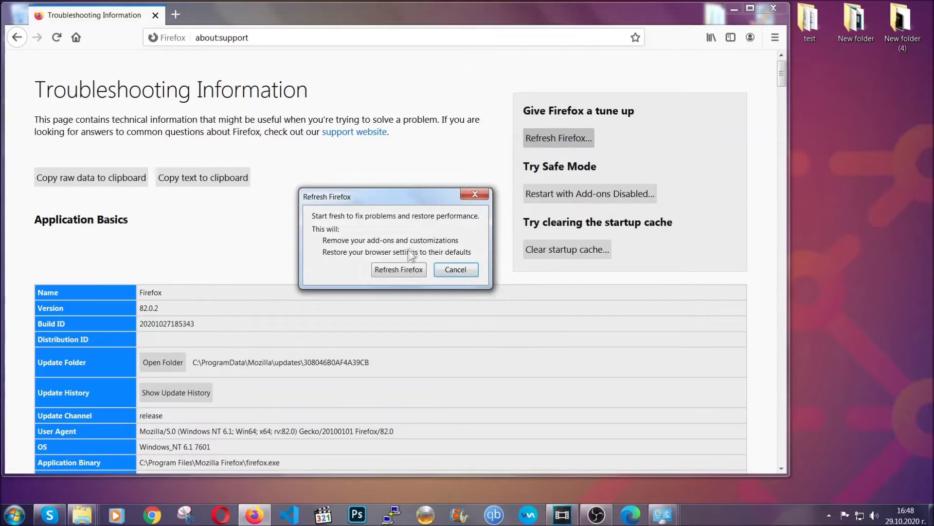
Step: Confirm Refresh Firefox, finish the Import Wizard and minimize the reset browser
{"action": "left_click", "coordinate": [397, 269]}
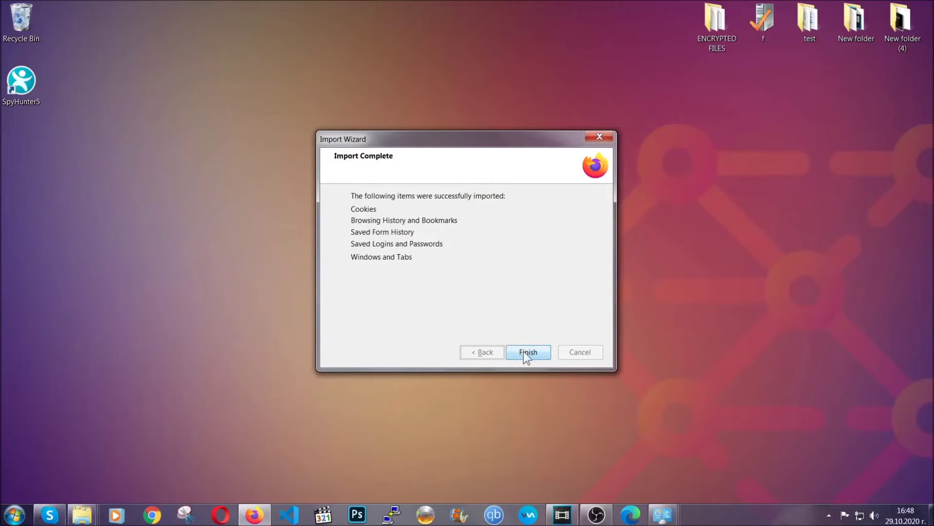
{"action": "left_click", "coordinate": [524, 351]}
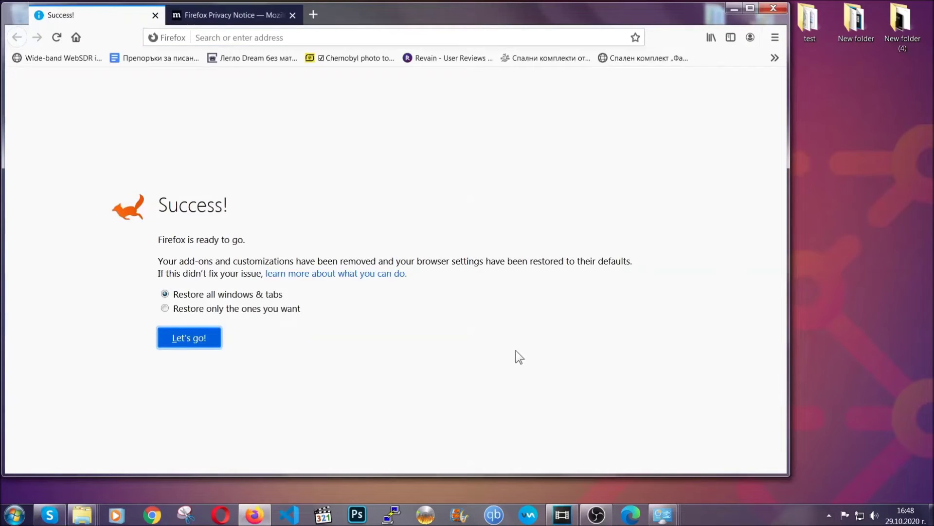
{"action": "left_click", "coordinate": [732, 10]}
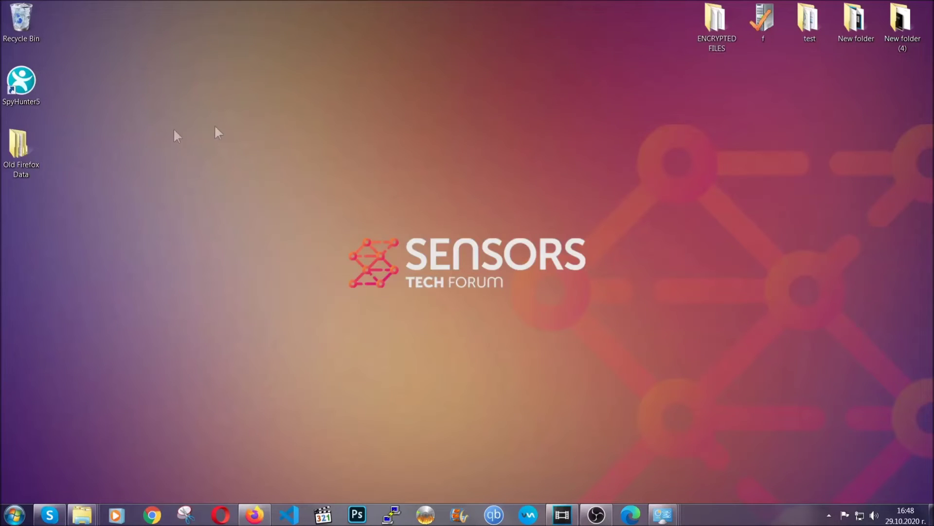
Step: In Edge's clear browsing data page, keep Time range at All time and clear the data
{"action": "left_click", "coordinate": [27, 148]}
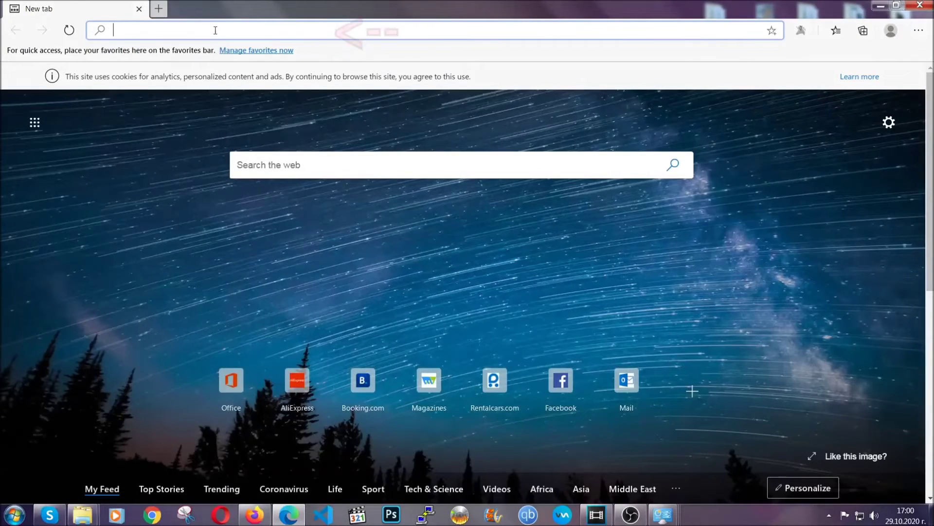
{"action": "type", "text": "edge:"}
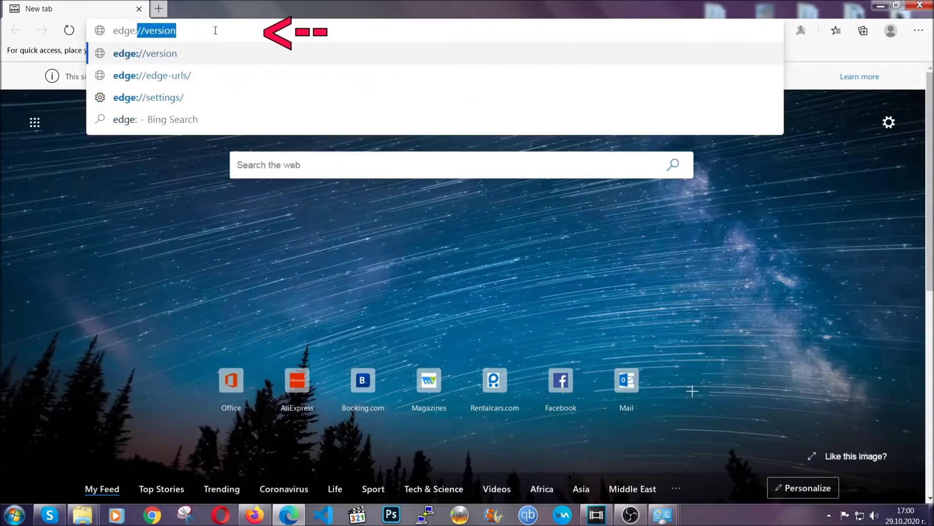
{"action": "type", "text": "//setting"}
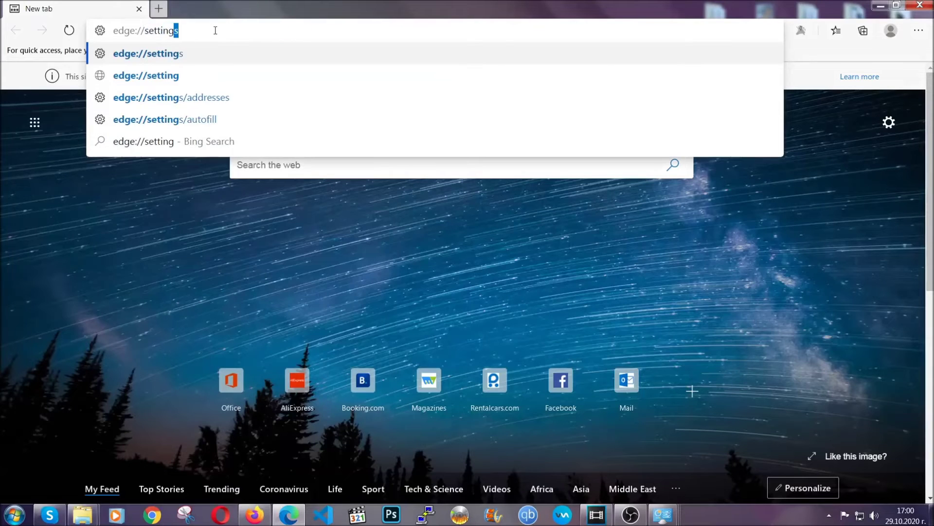
{"action": "type", "text": "s/cle"}
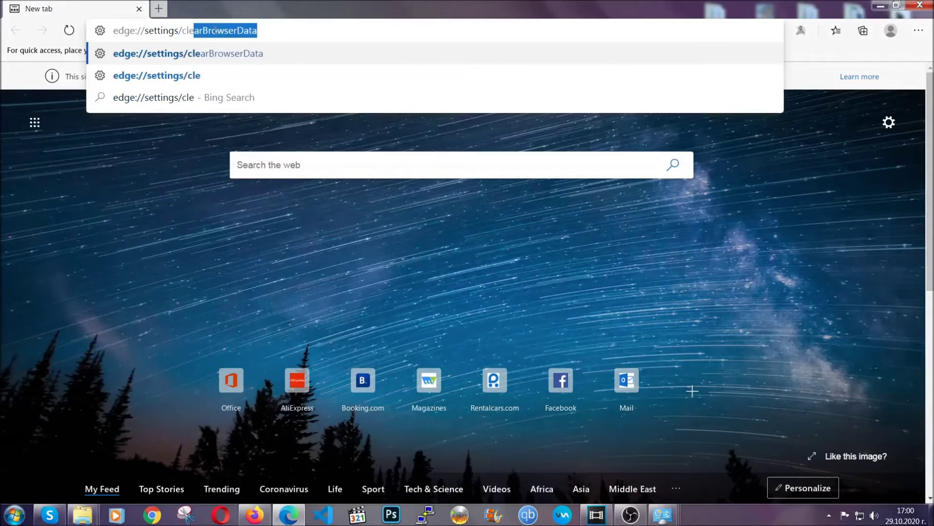
{"action": "type", "text": "arBrow"}
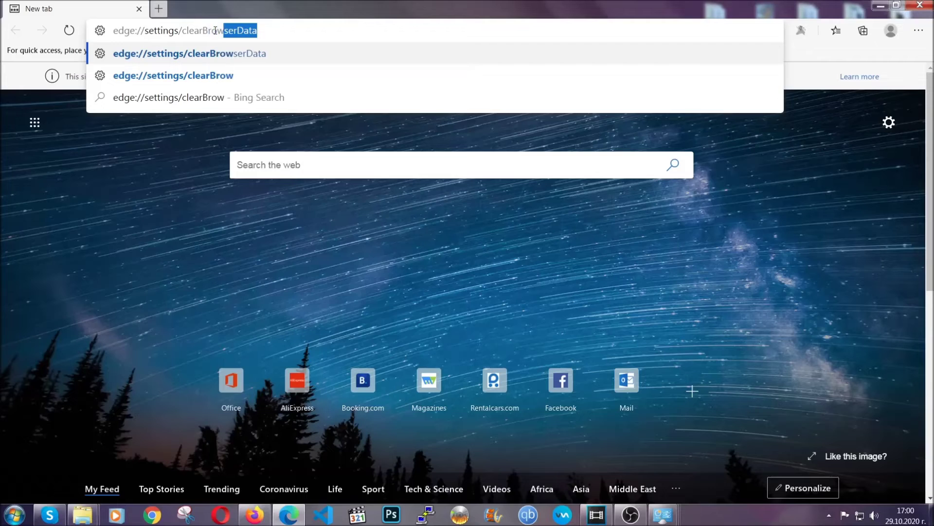
{"action": "type", "text": "serData"}
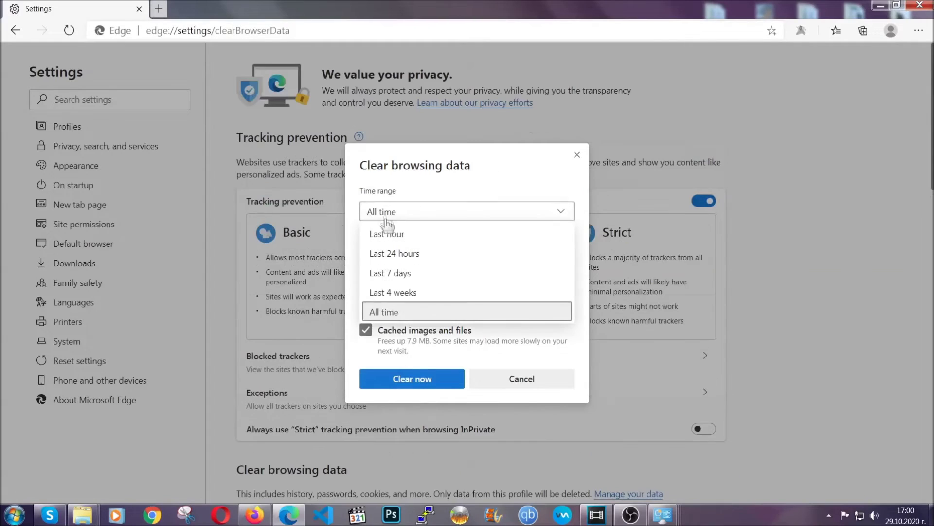
{"action": "left_click", "coordinate": [387, 310]}
{"action": "scroll", "coordinate": [392, 296], "scroll_direction": "down", "scroll_amount": 3}
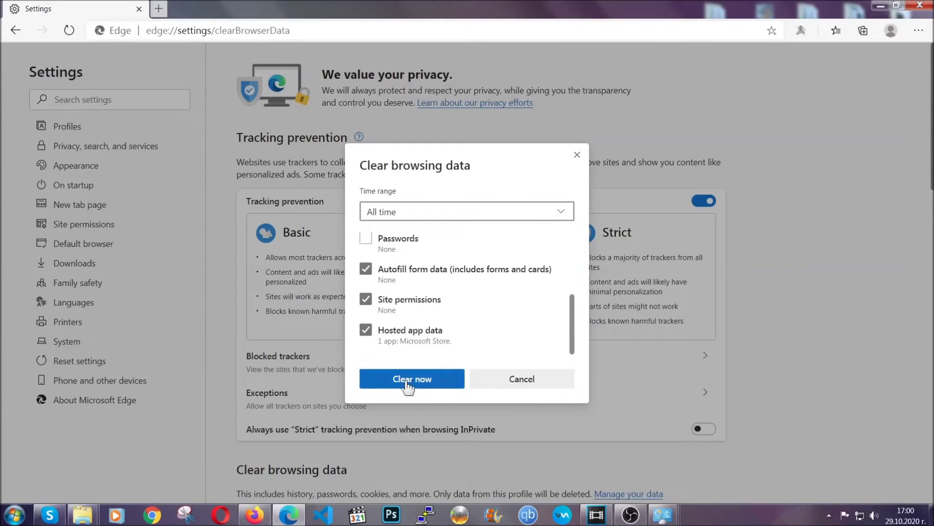
{"action": "left_click", "coordinate": [406, 381]}
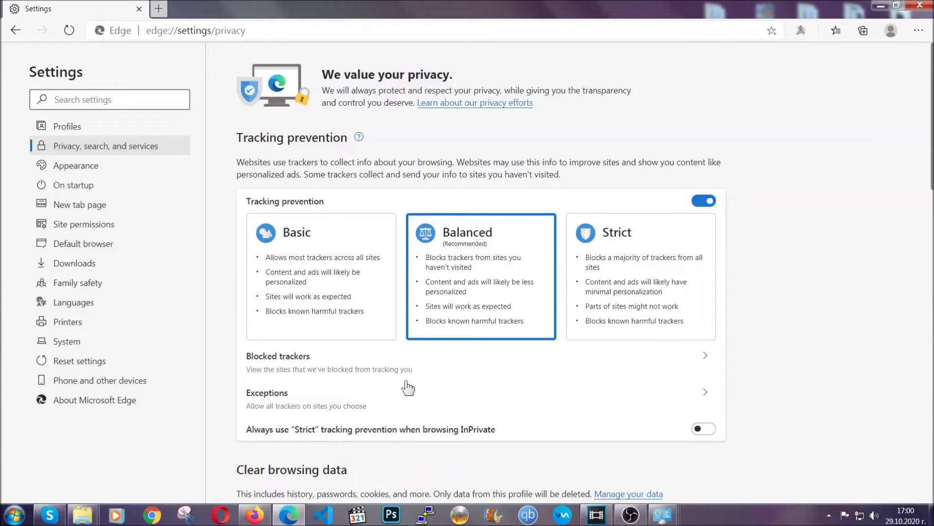
Step: Remove Edge's only installed extension, close Edge and launch Opera
{"action": "left_click", "coordinate": [918, 33]}
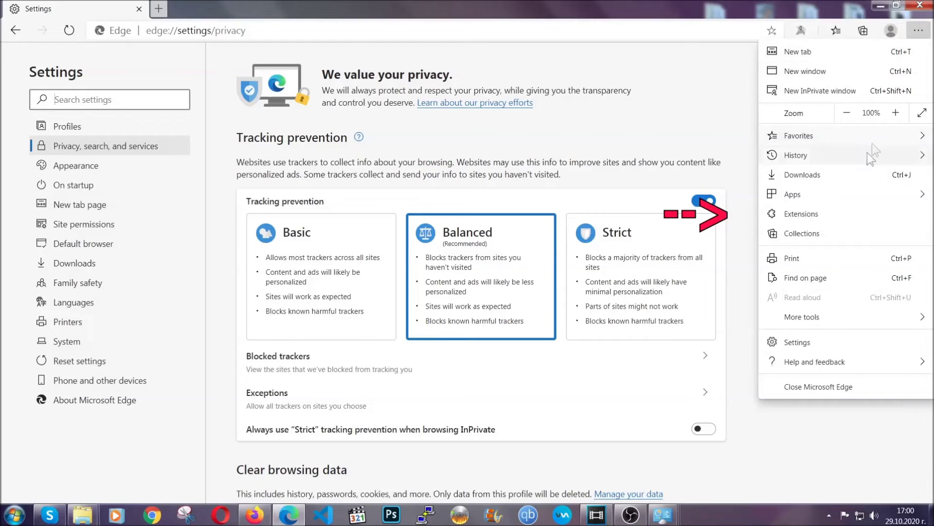
{"action": "left_click", "coordinate": [850, 209]}
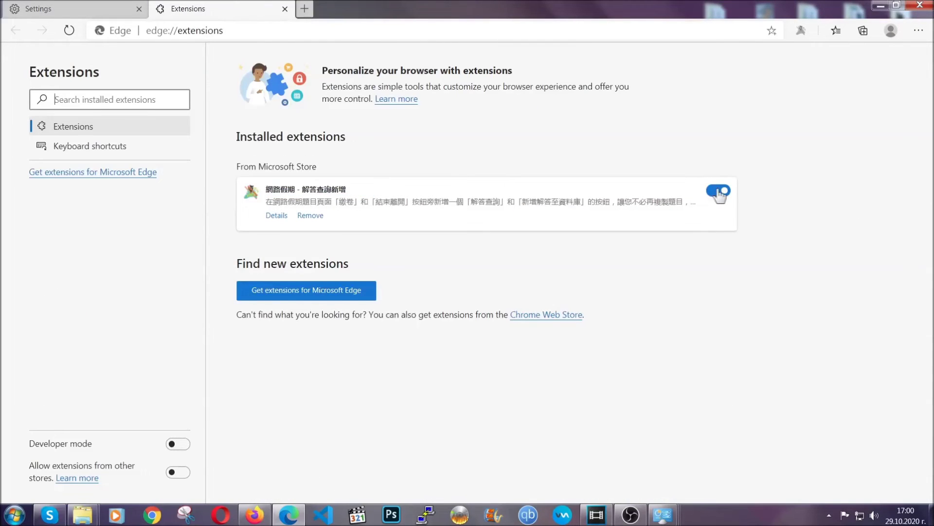
{"action": "left_click", "coordinate": [305, 219]}
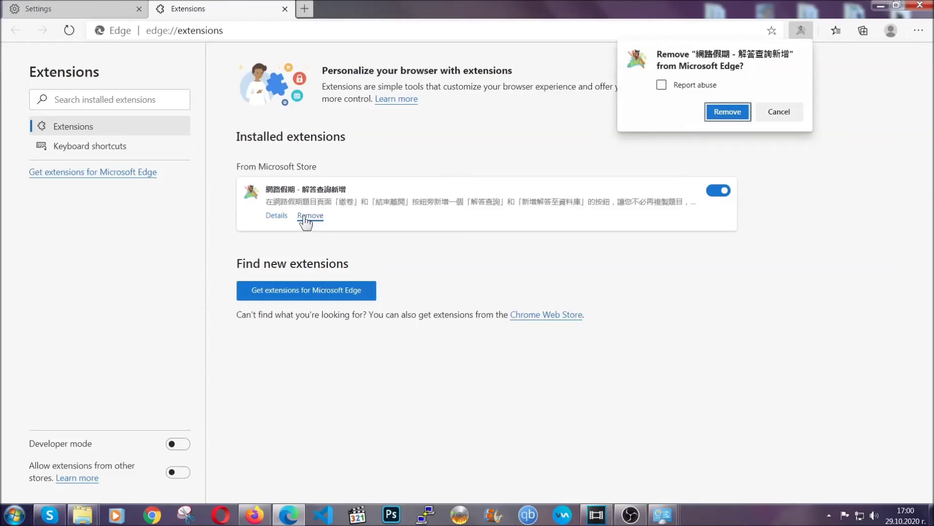
{"action": "left_click", "coordinate": [719, 113]}
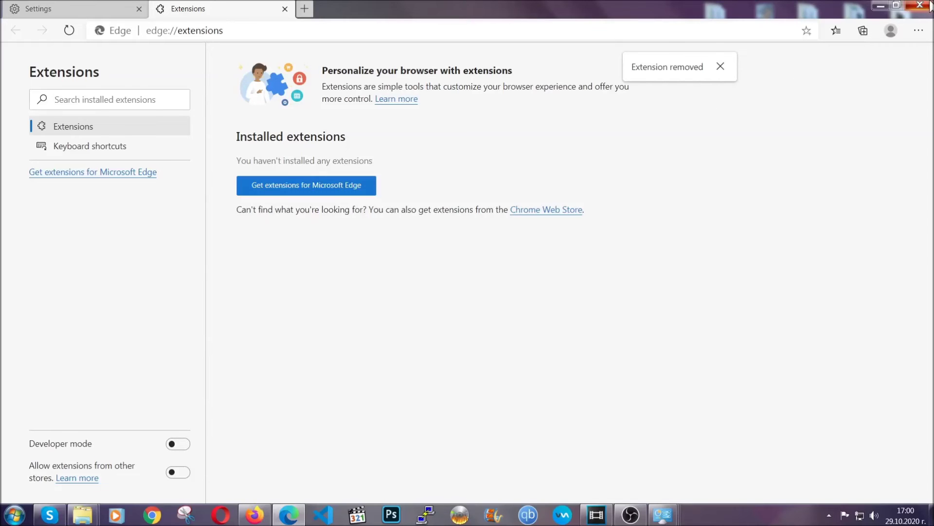
{"action": "left_click", "coordinate": [921, 6]}
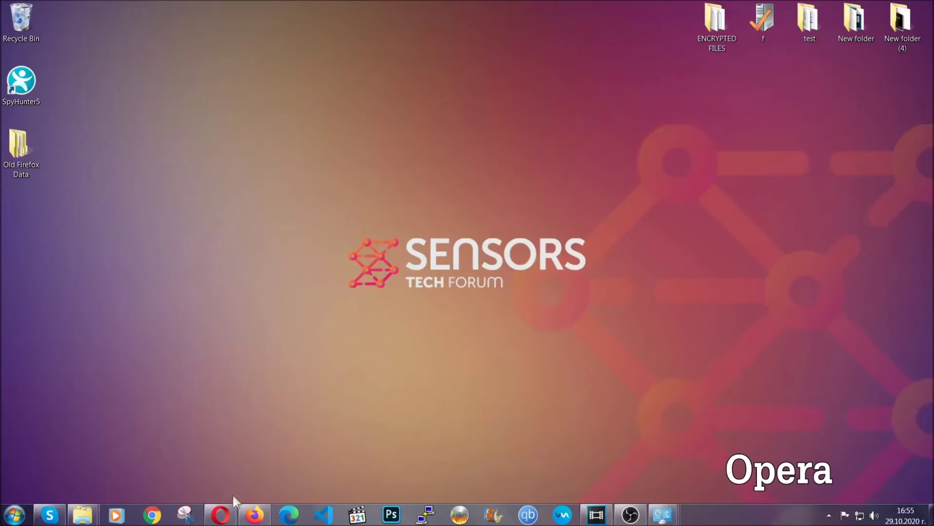
{"action": "left_click", "coordinate": [222, 514]}
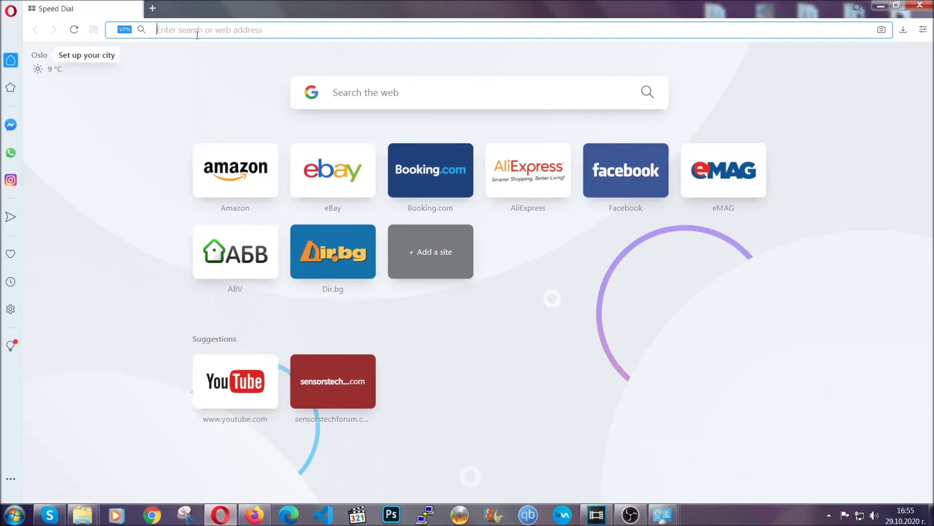
{"action": "type", "text": "opera"}
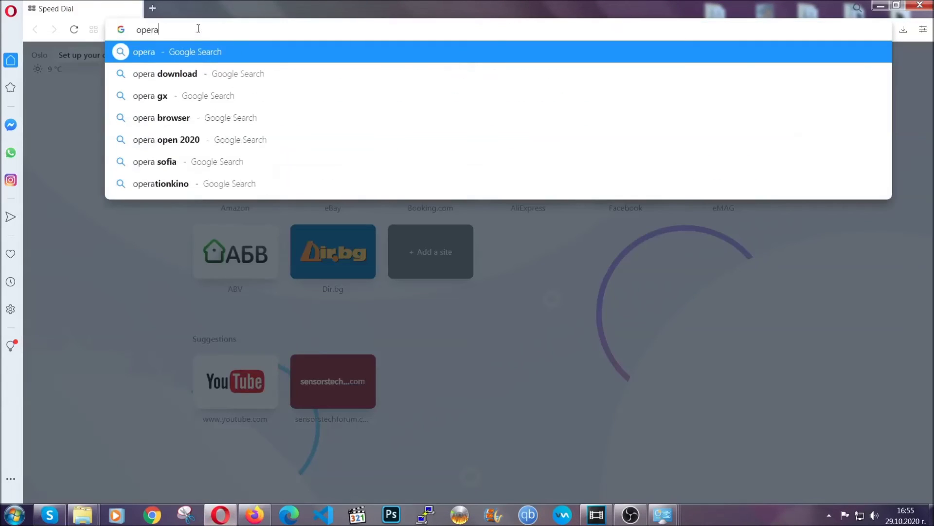
{"action": "type", "text": "://set"}
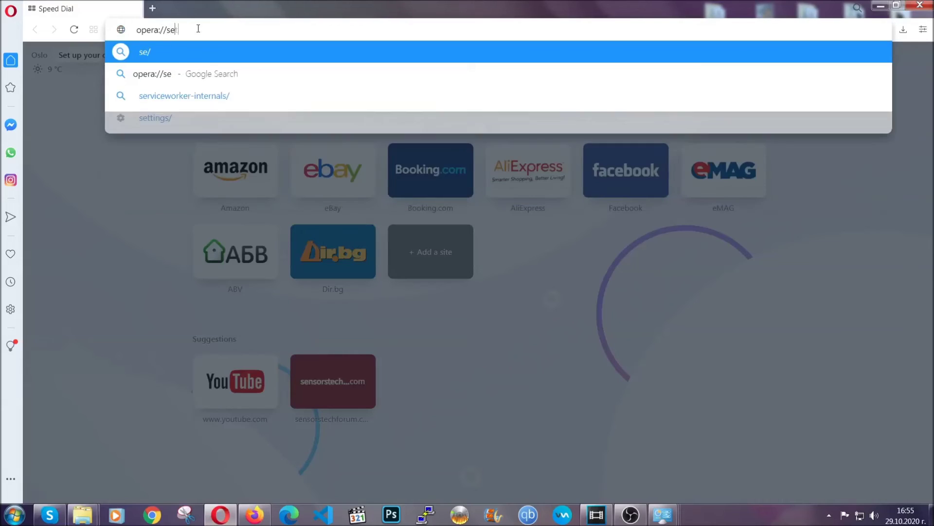
{"action": "type", "text": "tings/c"}
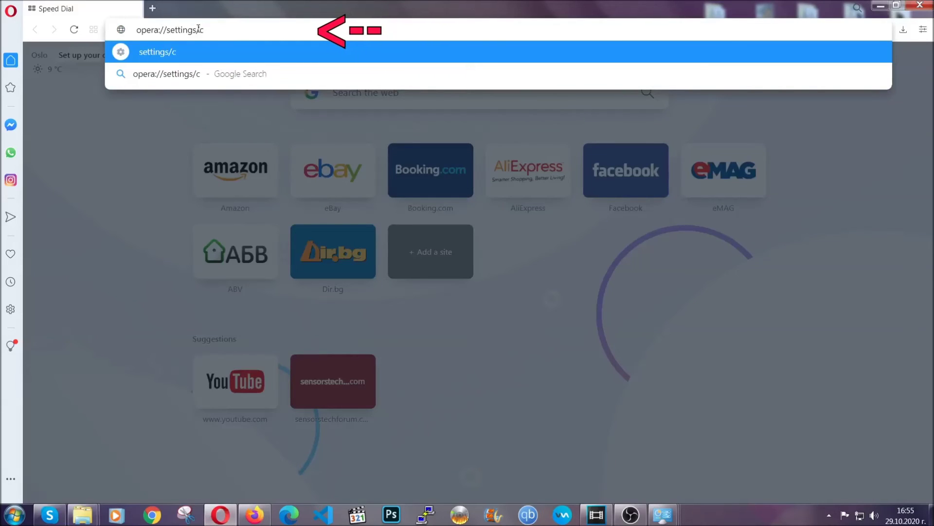
{"action": "type", "text": "learBrr"}
Step: Load opera://settings/clearBrowserData and switch to the Advanced list of data types
{"action": "key", "text": "BackSpace"}
{"action": "type", "text": "o"}
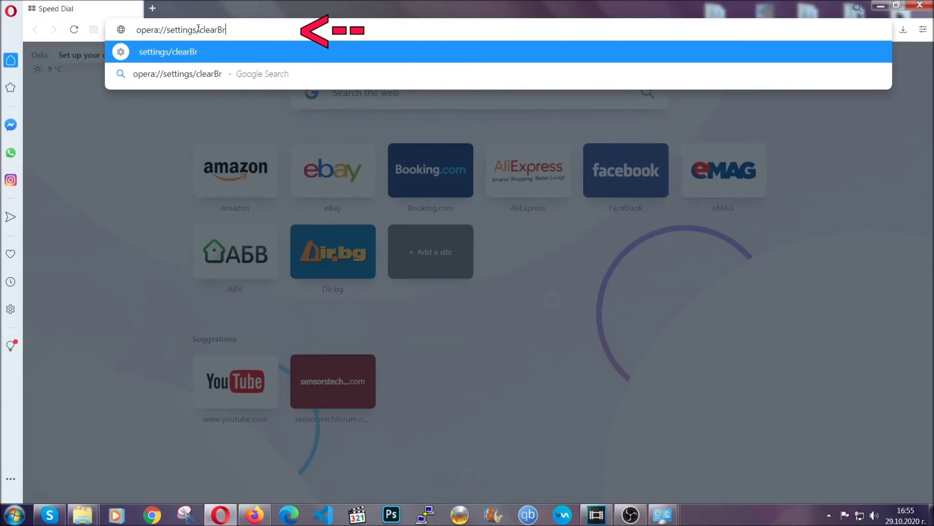
{"action": "type", "text": "wserData"}
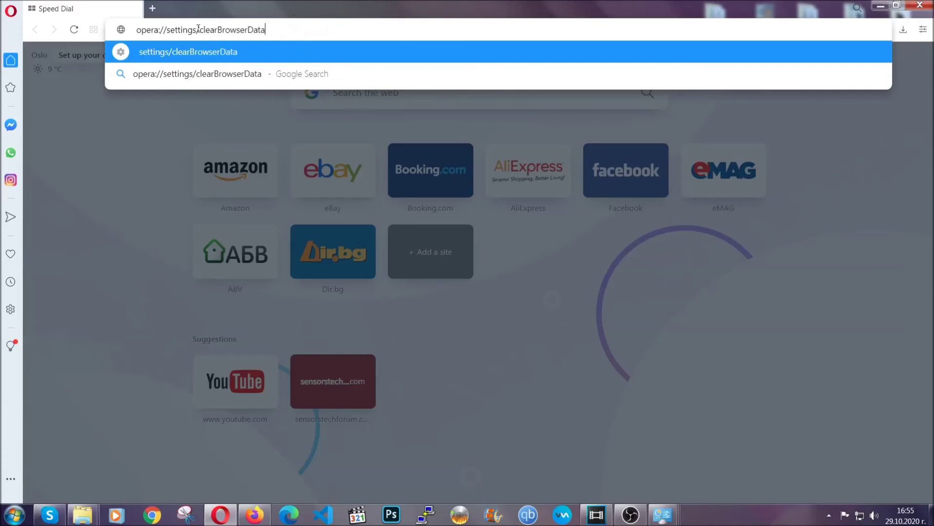
{"action": "key", "text": "Return"}
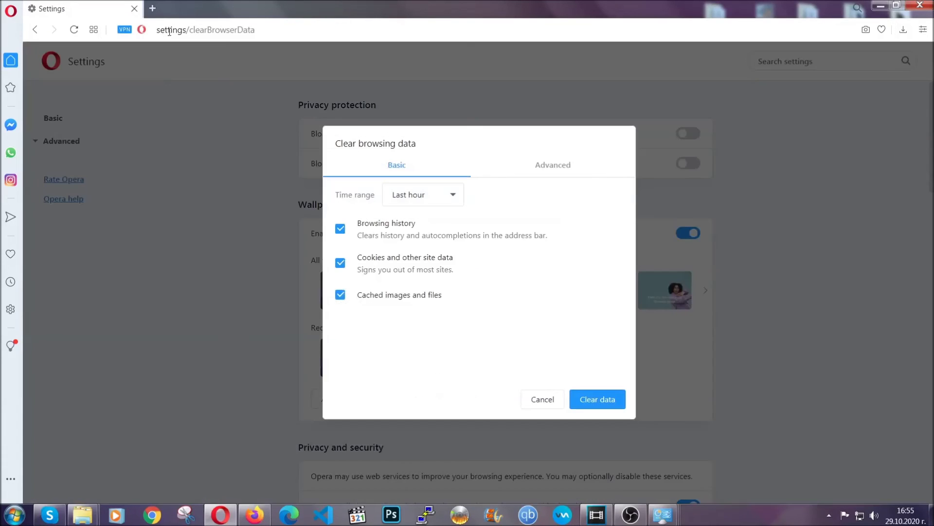
{"action": "left_click", "coordinate": [550, 170]}
Step: Set Time range to All time, include site settings and clear the selected data
{"action": "left_click", "coordinate": [459, 196]}
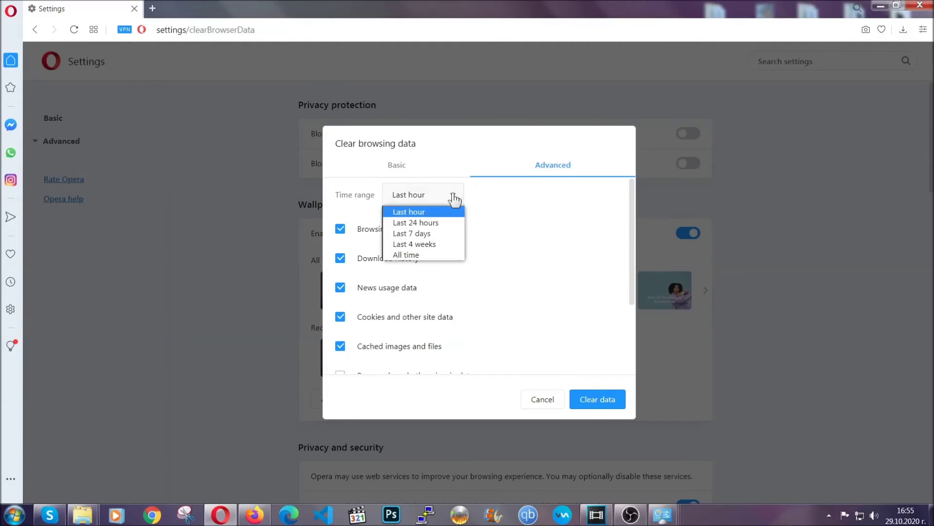
{"action": "left_click", "coordinate": [422, 254]}
{"action": "scroll", "coordinate": [426, 259], "scroll_direction": "down", "scroll_amount": 2}
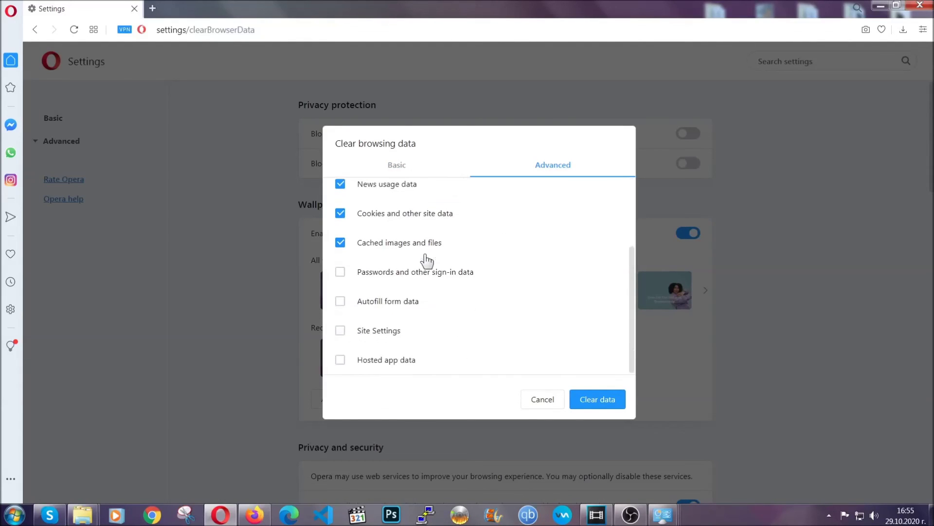
{"action": "left_click", "coordinate": [383, 334]}
{"action": "left_click", "coordinate": [596, 404]}
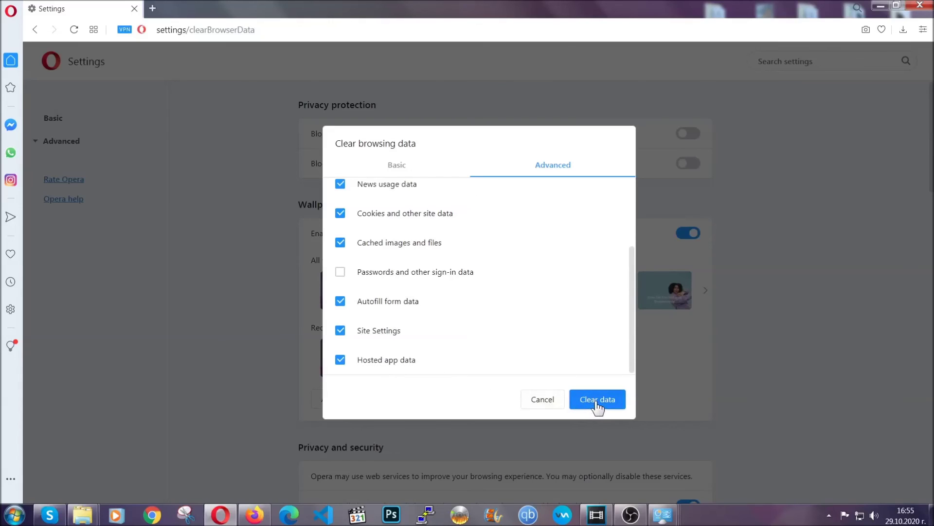